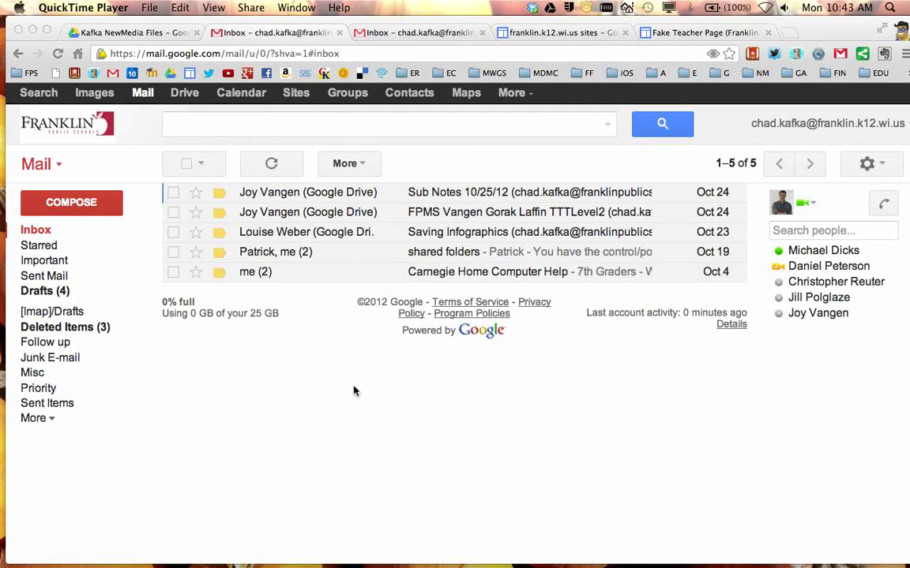
Step: Bring the browser forward and move from Mail to the Contacts list
click(352, 393)
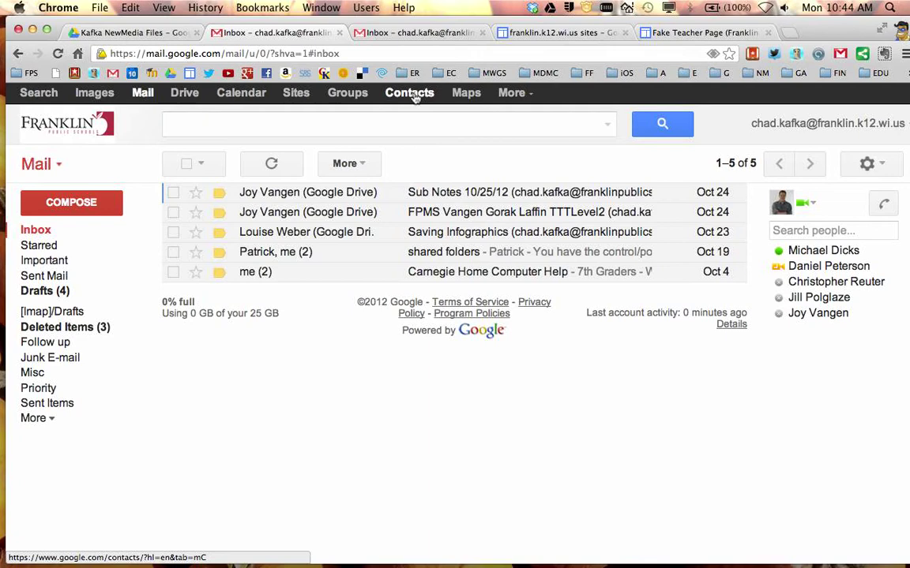
click(530, 93)
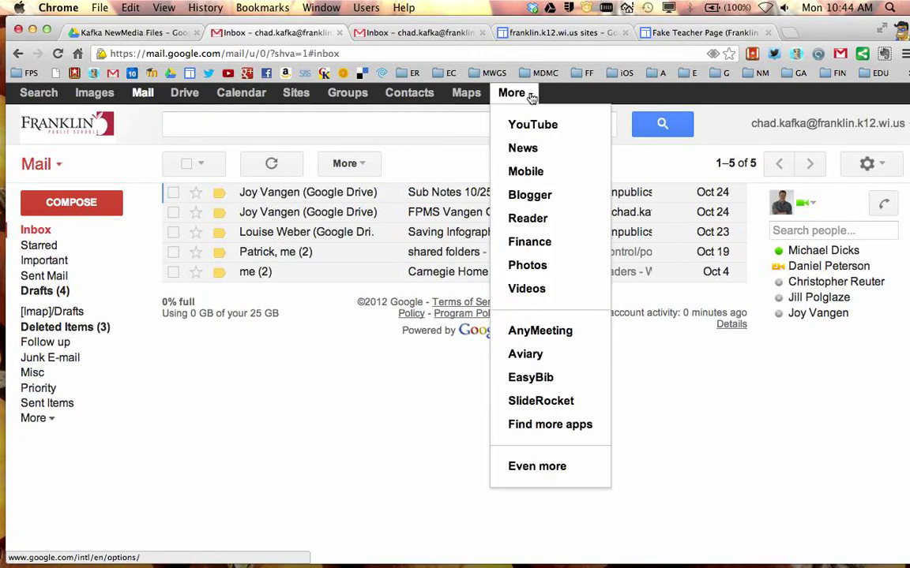
click(531, 93)
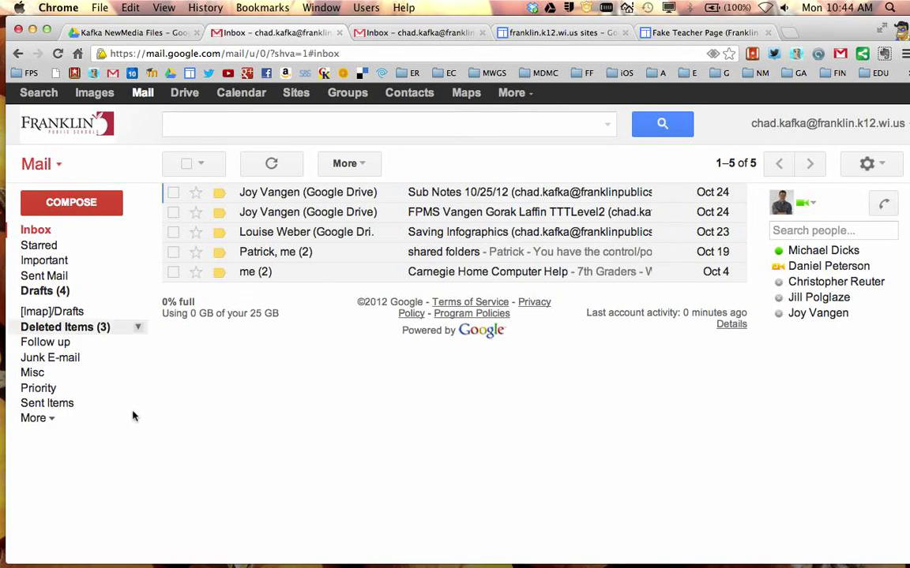
click(57, 165)
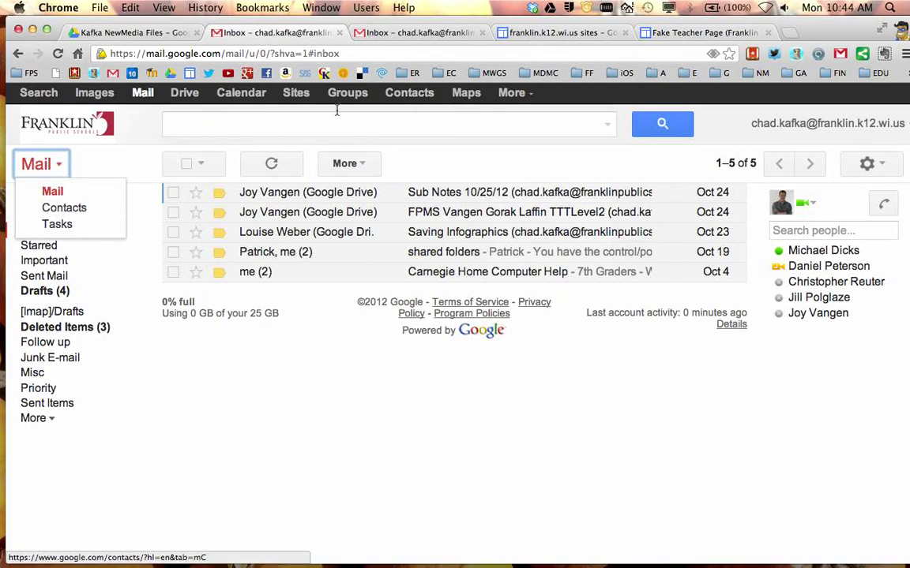
click(132, 134)
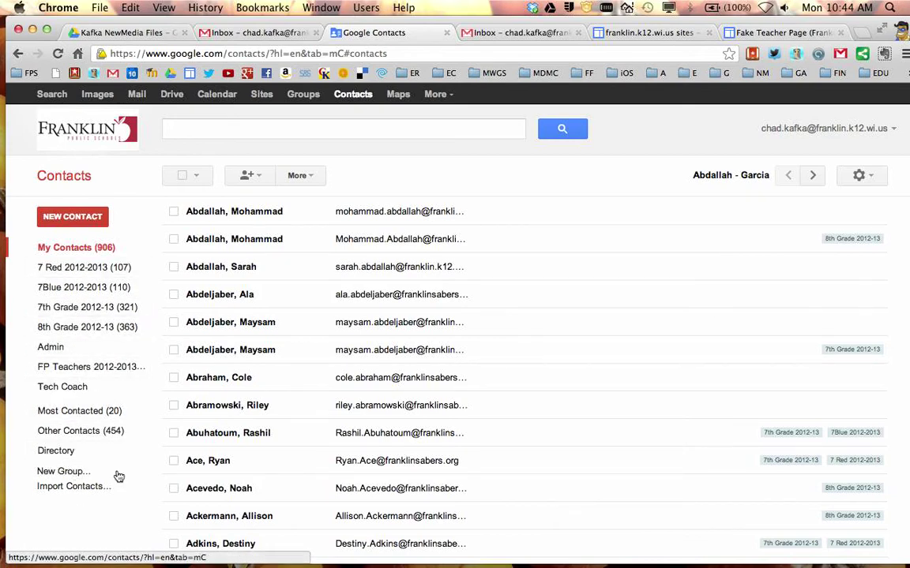
Step: Create the 'Kafka 1st Hour' contact group and open it, with the search box ready
click(72, 472)
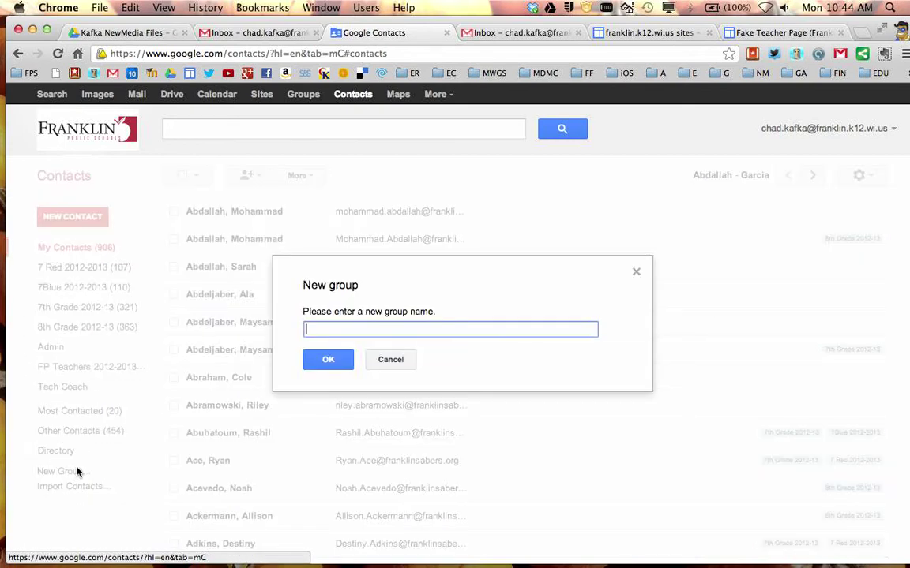
text(Kafka 1st Hour)
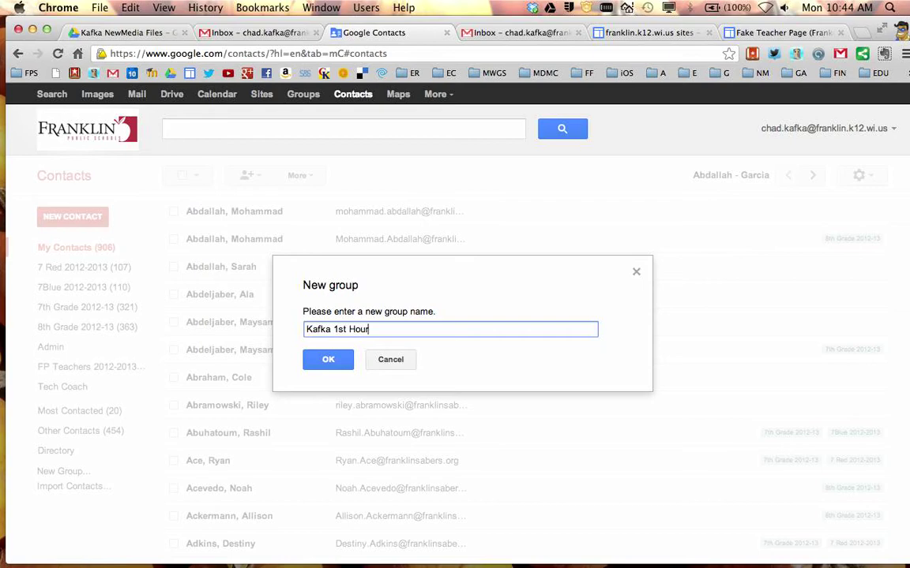
click(330, 362)
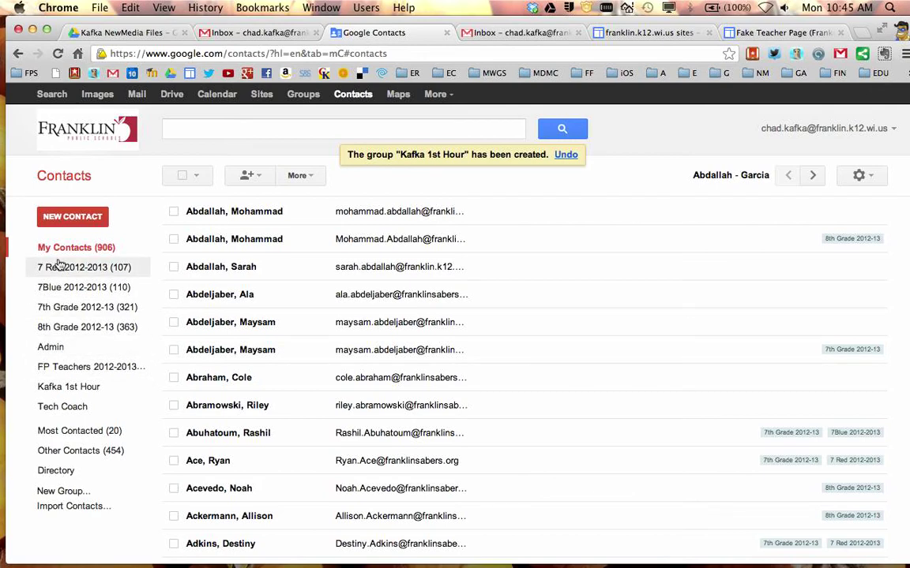
click(70, 389)
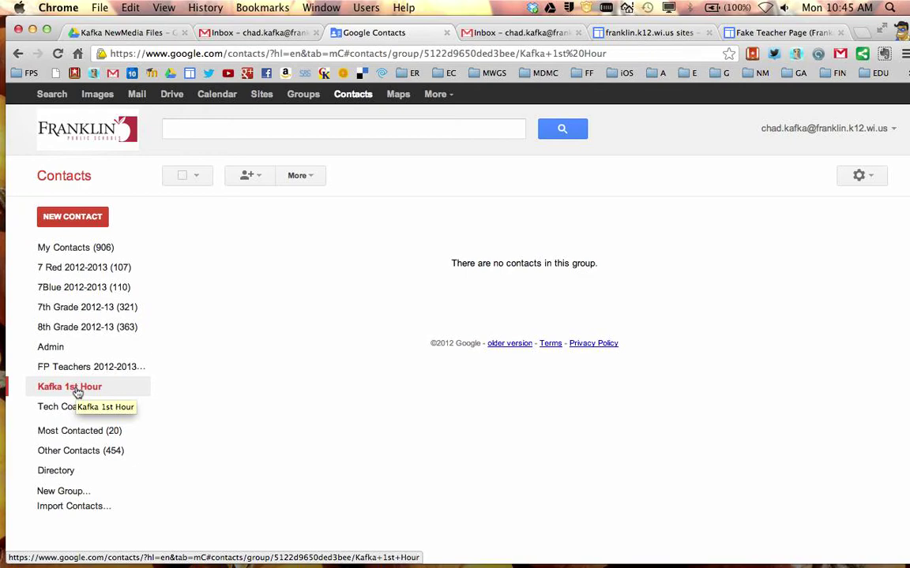
click(203, 128)
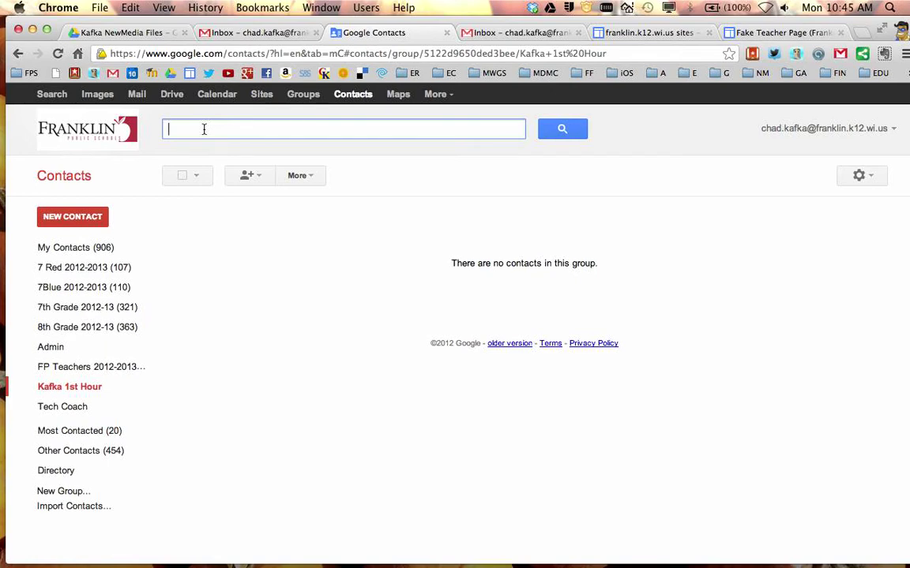
Step: Search the first student's surname and add that contact to the Kafka 1st Hour group
text(fassbender)
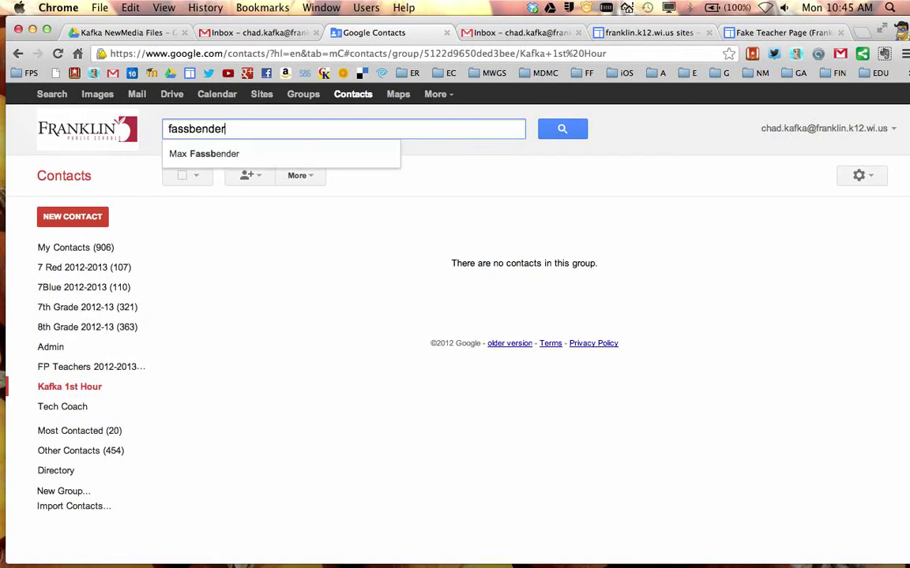
key(Return)
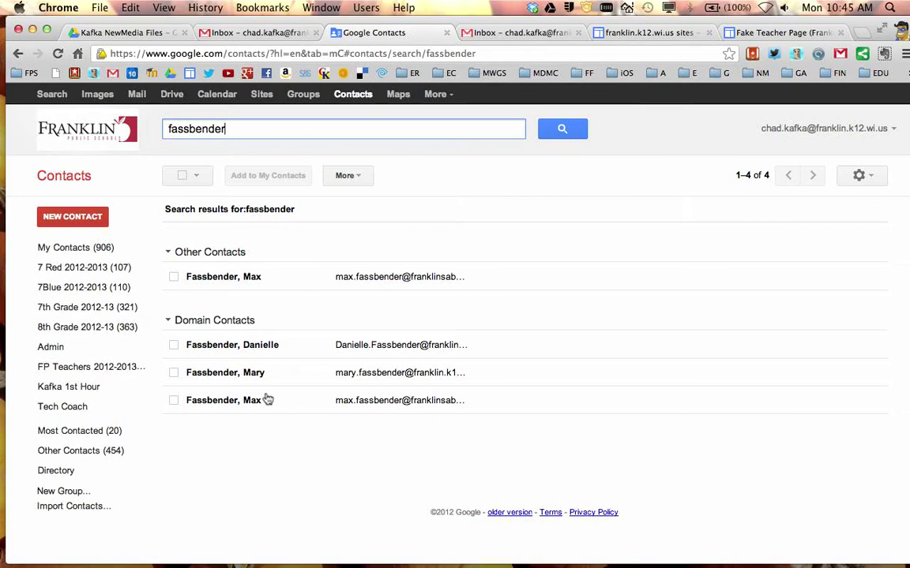
click(174, 401)
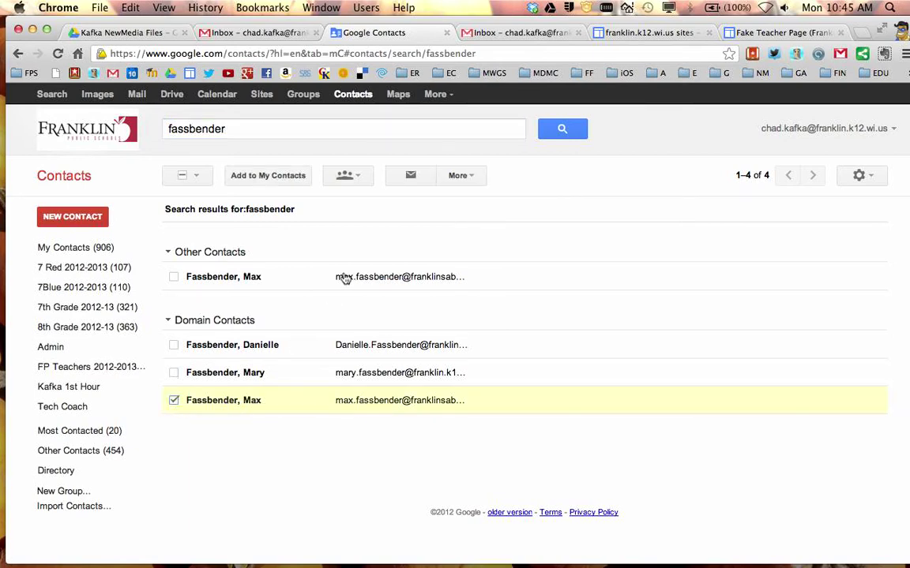
click(352, 179)
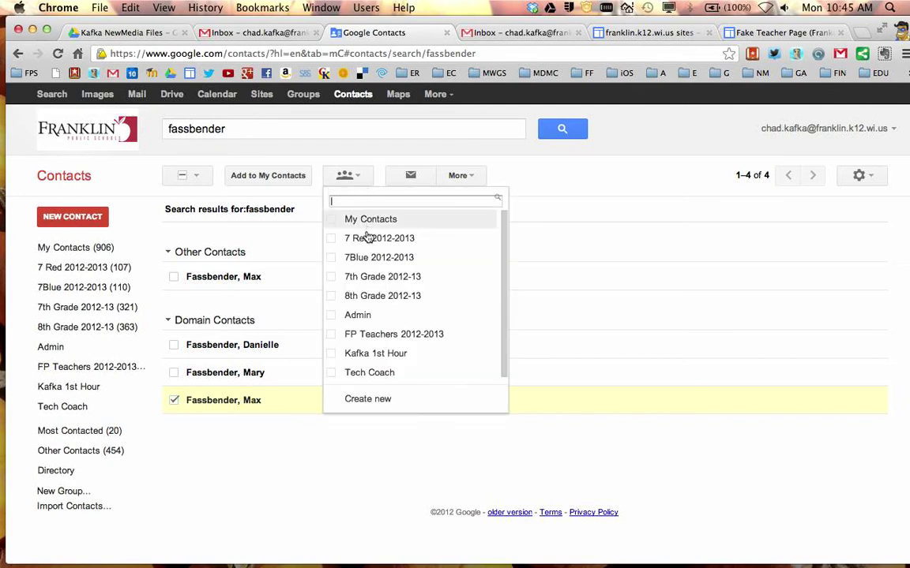
click(354, 356)
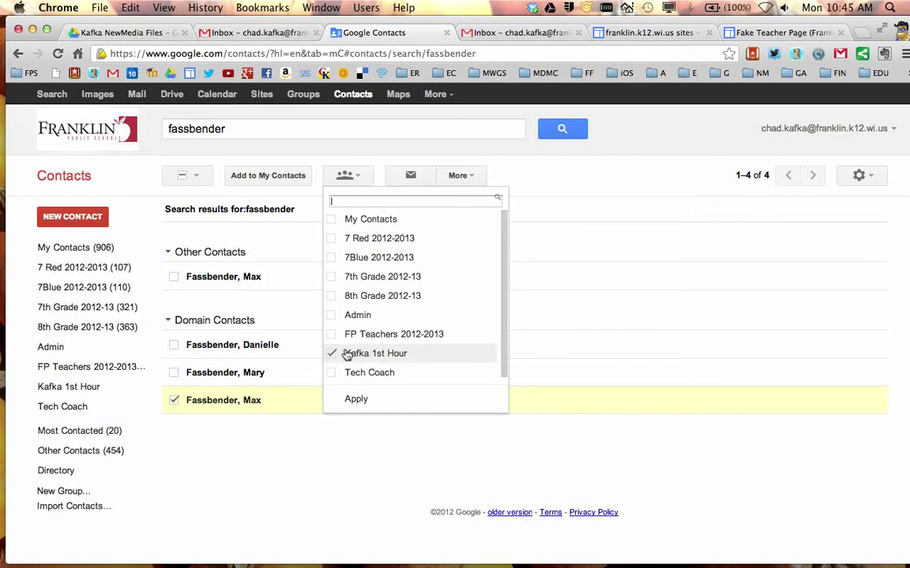
click(357, 401)
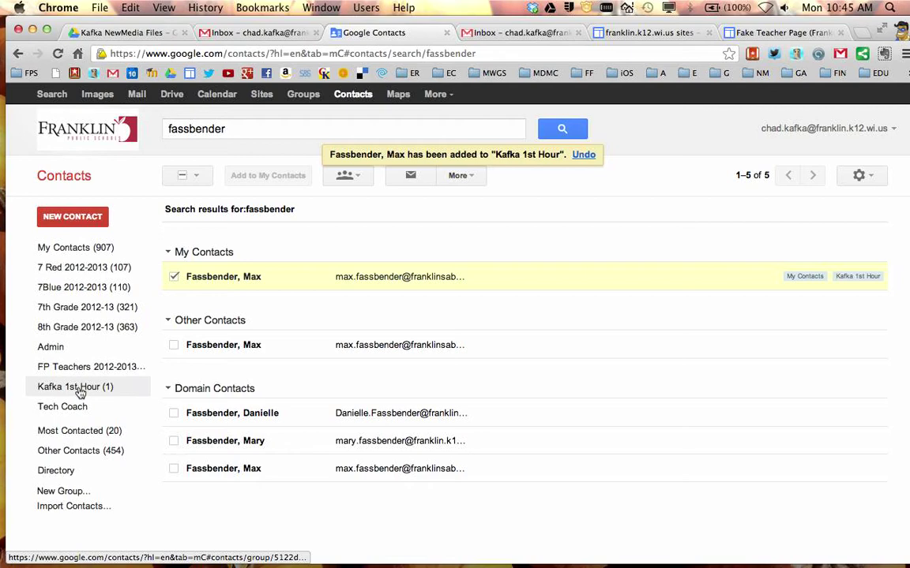
click(88, 389)
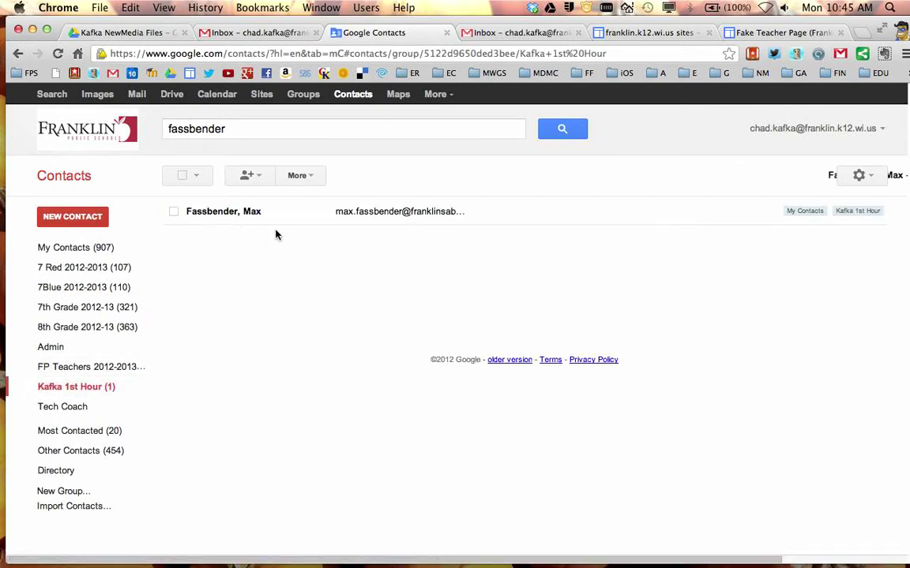
Step: Search a second student's surname and add them to Kafka 1st Hour, viewing both members
double_click(234, 128)
text(ba)
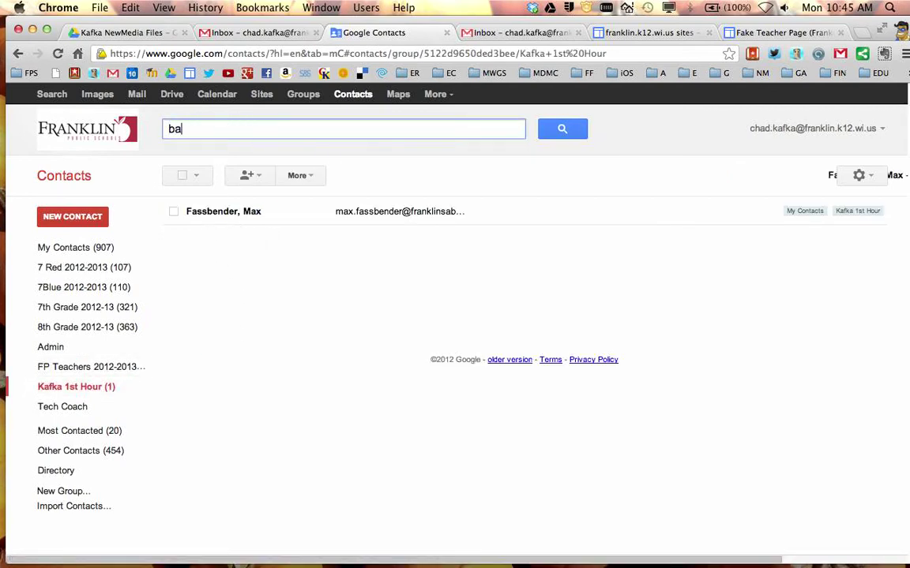
text(udry)
key(Return)
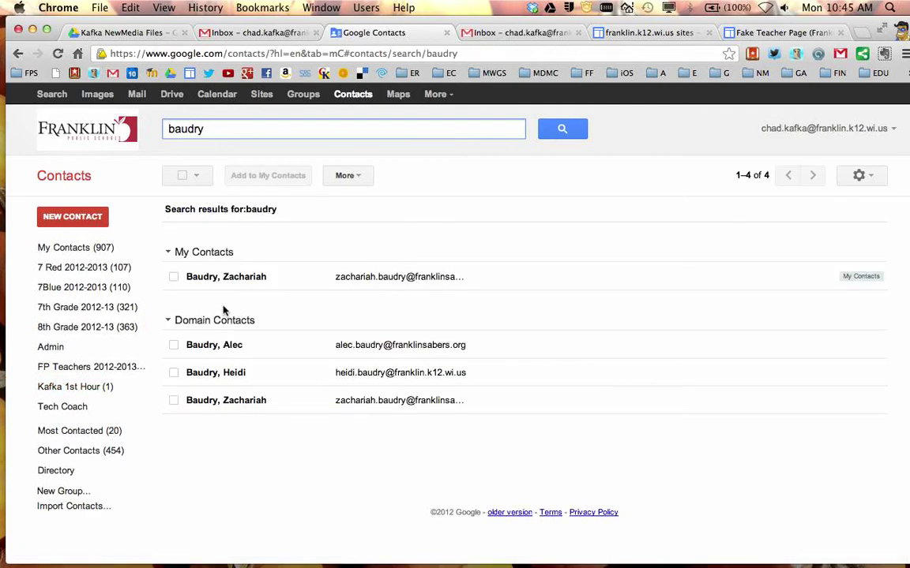
click(174, 401)
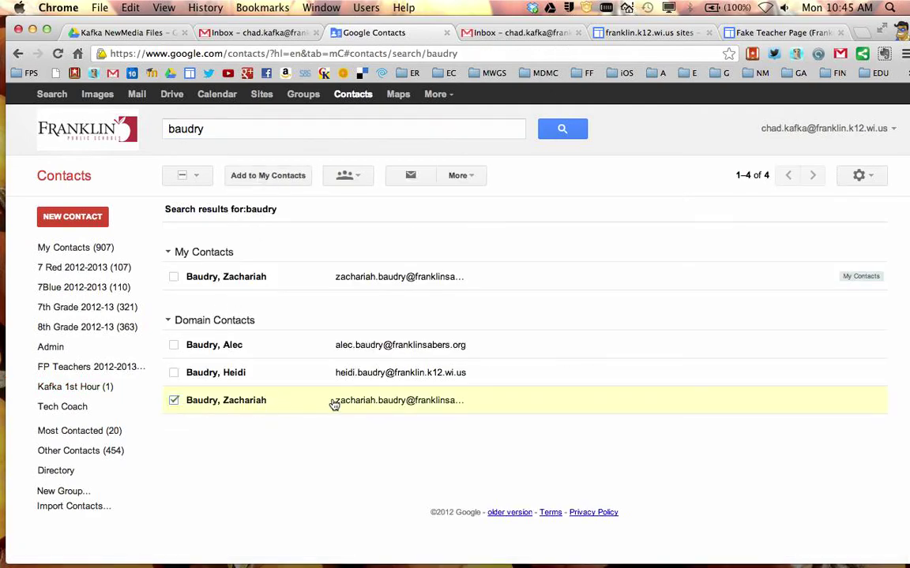
click(352, 175)
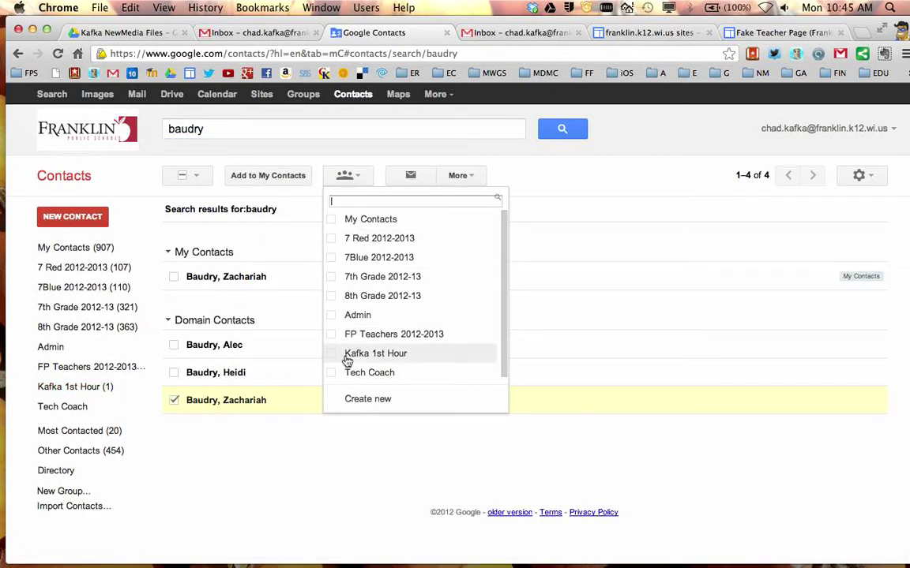
click(348, 355)
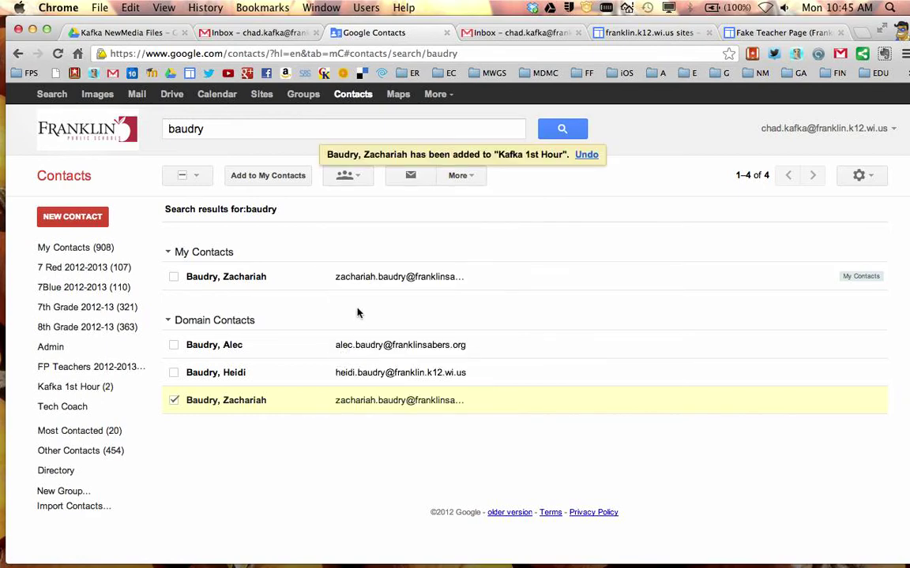
click(73, 387)
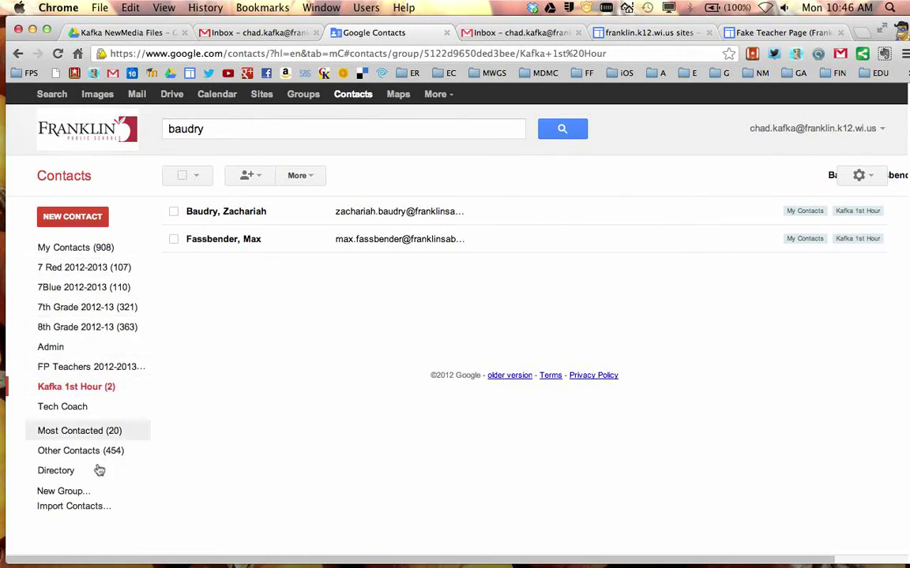
Step: Show the full school Directory with the old search text cleared
click(58, 472)
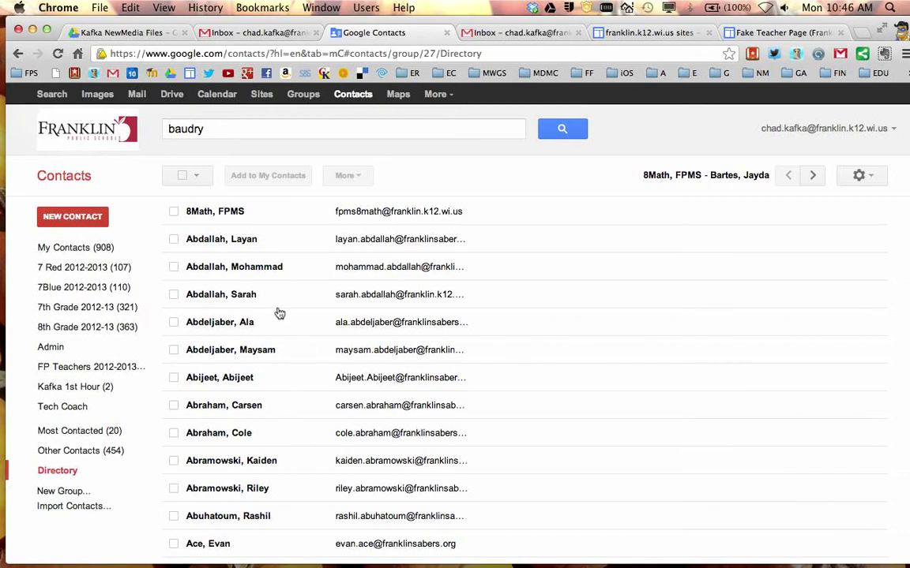
double_click(214, 128)
key(BackSpace)
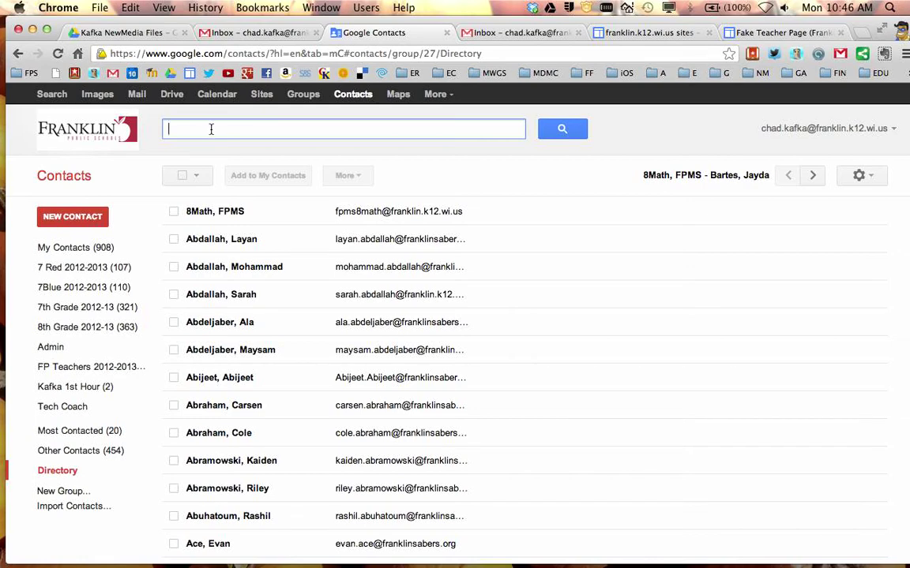
Step: Tick five student contacts while scrolling down the Directory list
scroll(276, 269, down, 1)
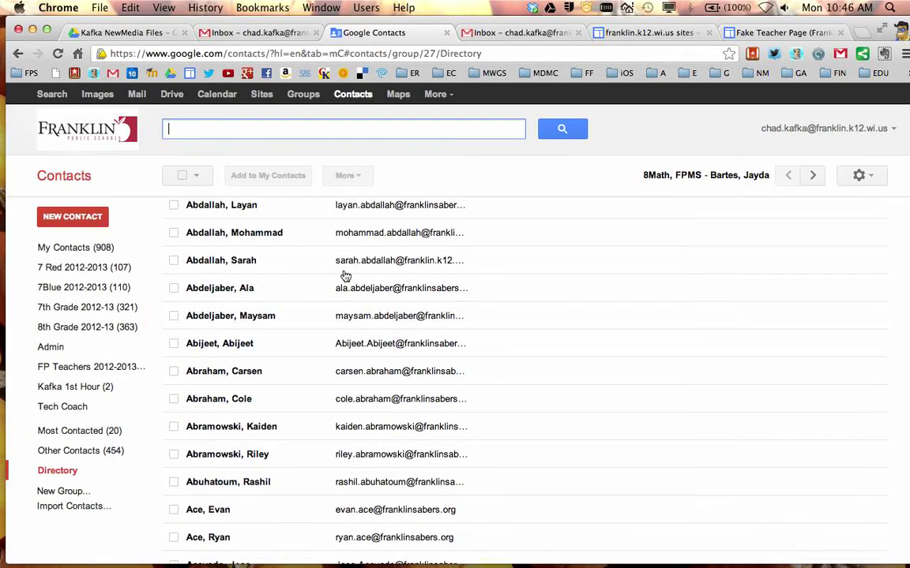
scroll(229, 316, down, 5)
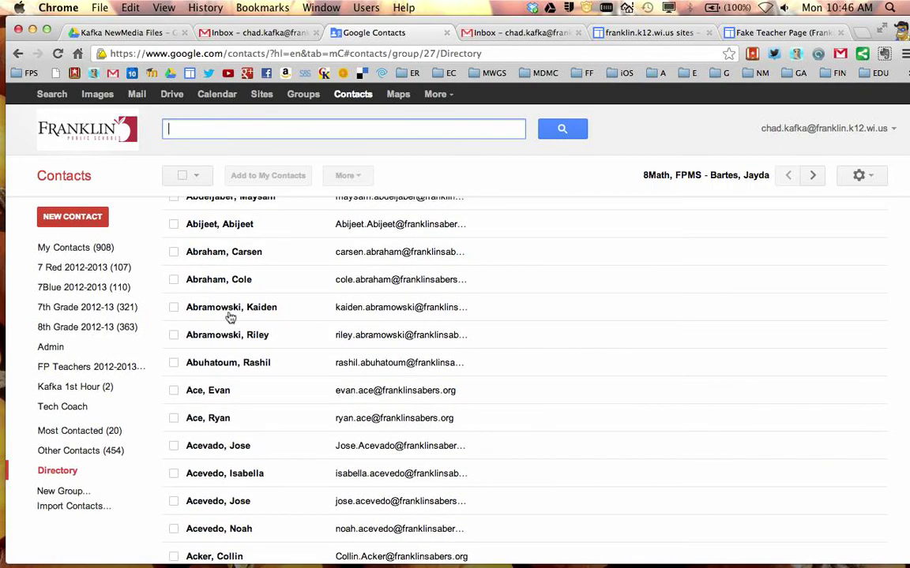
scroll(223, 314, down, 10)
click(174, 296)
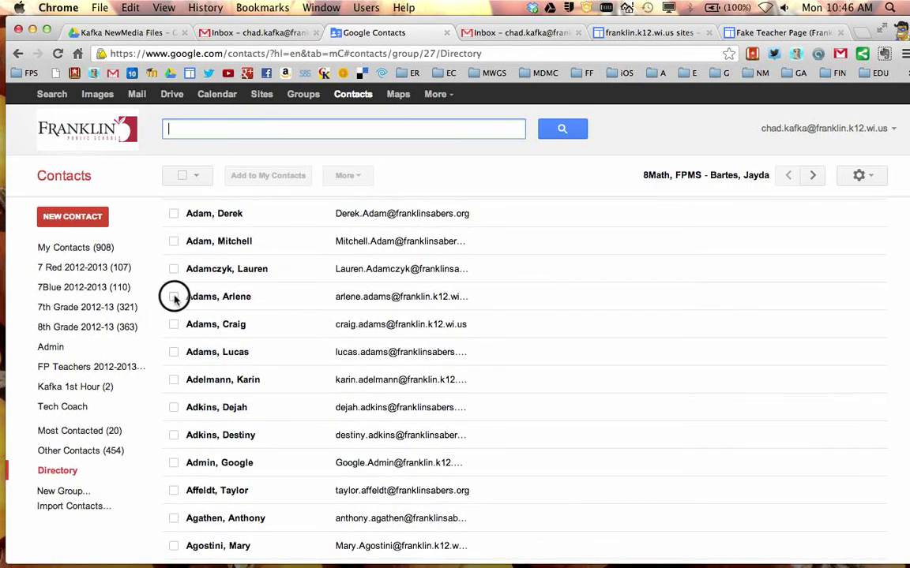
click(174, 380)
click(173, 463)
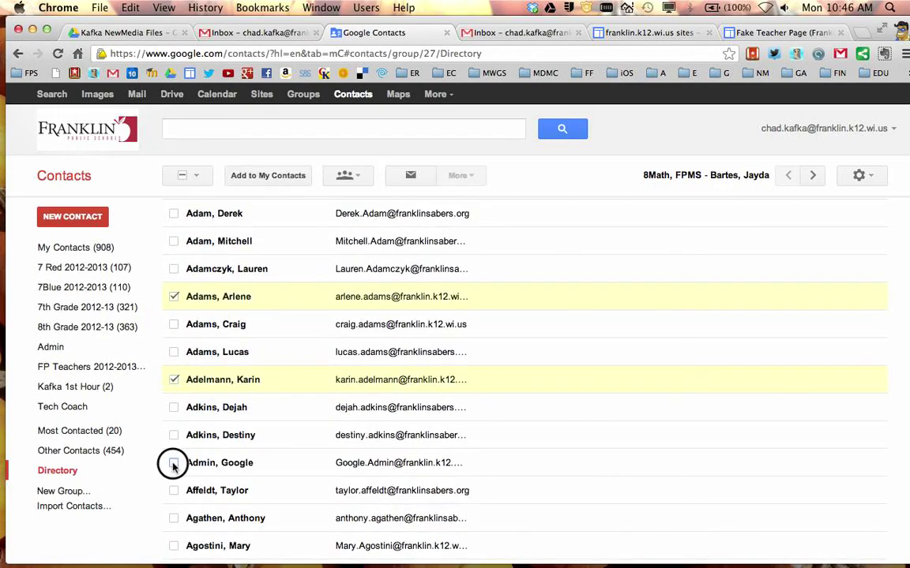
scroll(229, 473, down, 10)
scroll(233, 419, down, 20)
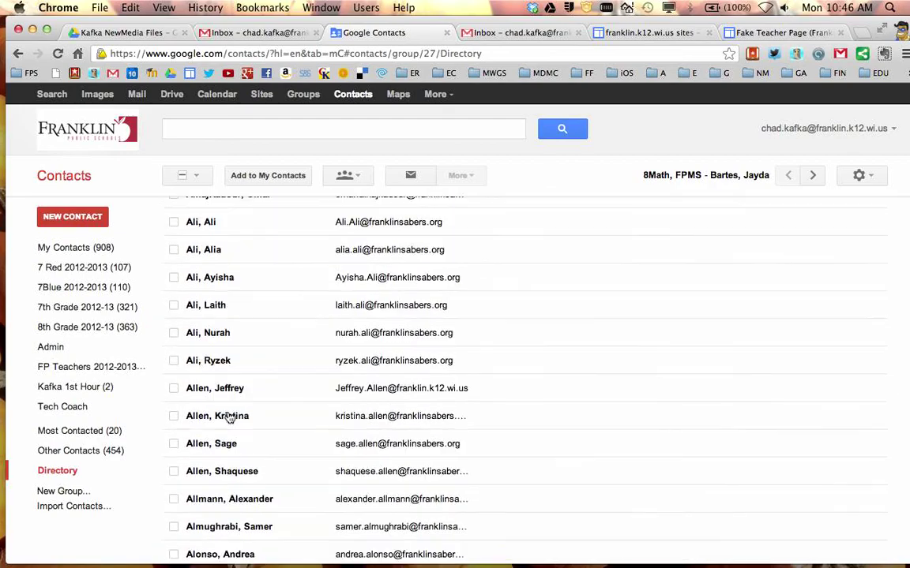
scroll(229, 418, down, 20)
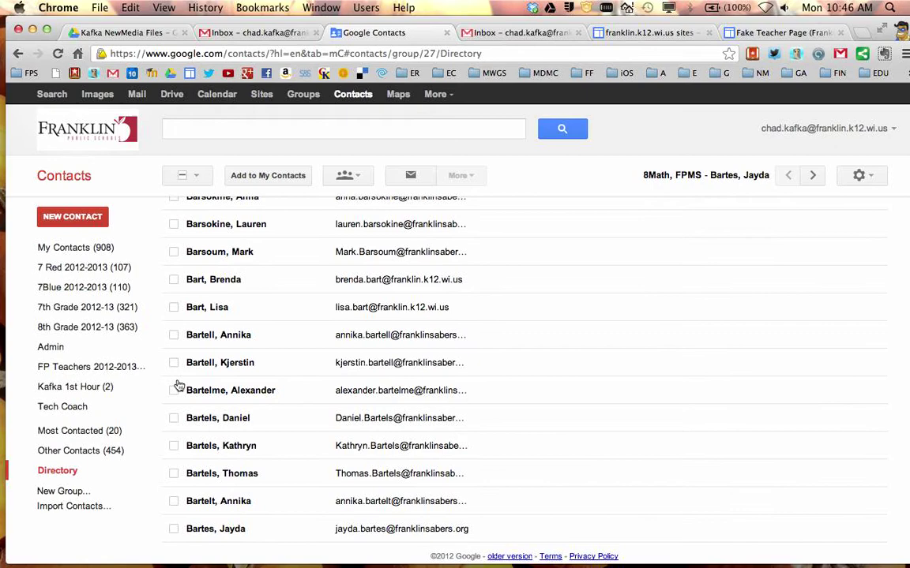
click(174, 530)
click(174, 280)
Step: Add the five ticked students to Kafka 1st Hour, bringing it to seven members
click(365, 180)
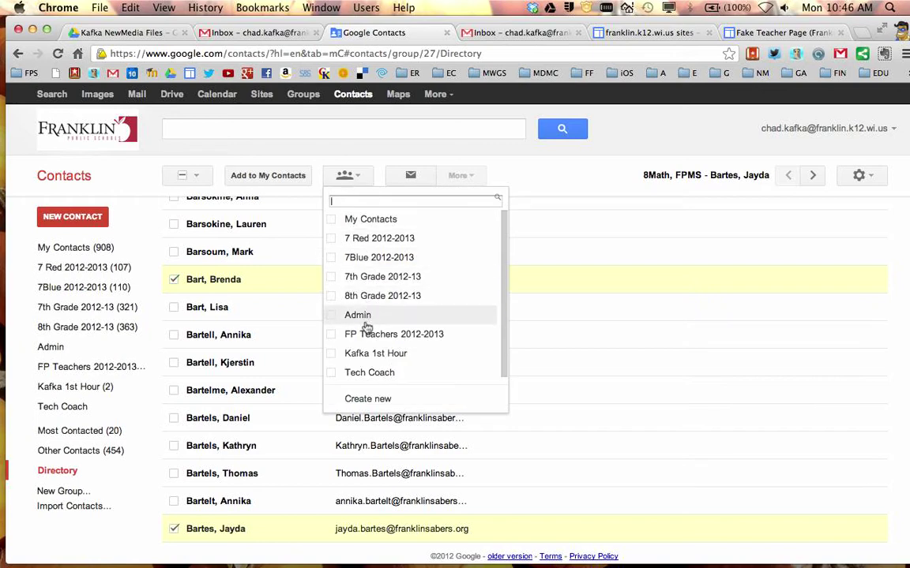
click(352, 354)
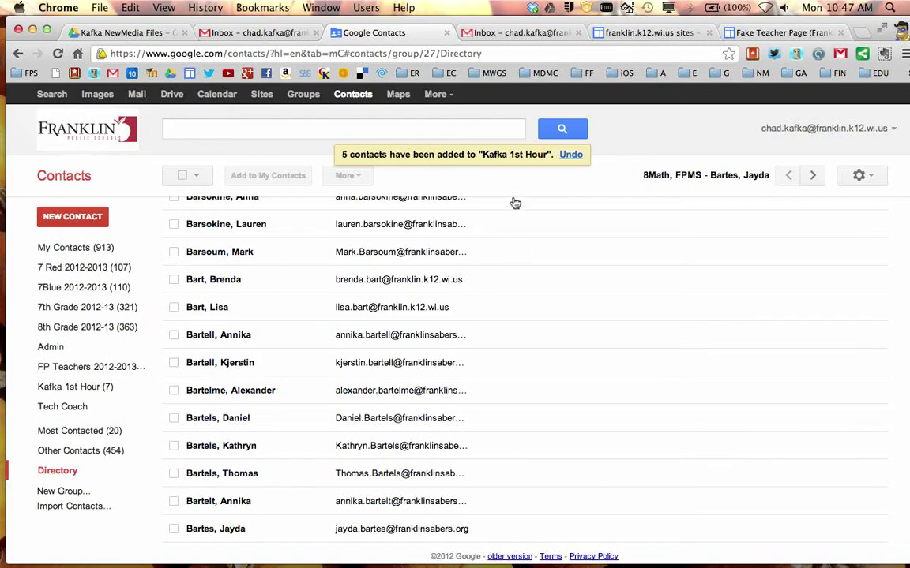
scroll(364, 267, up, 5)
scroll(364, 269, up, 20)
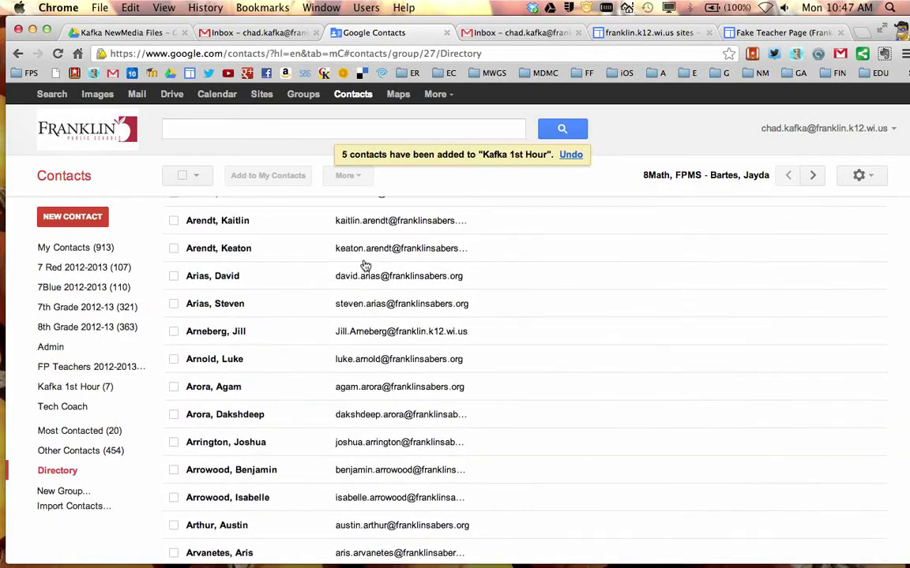
scroll(365, 266, up, 20)
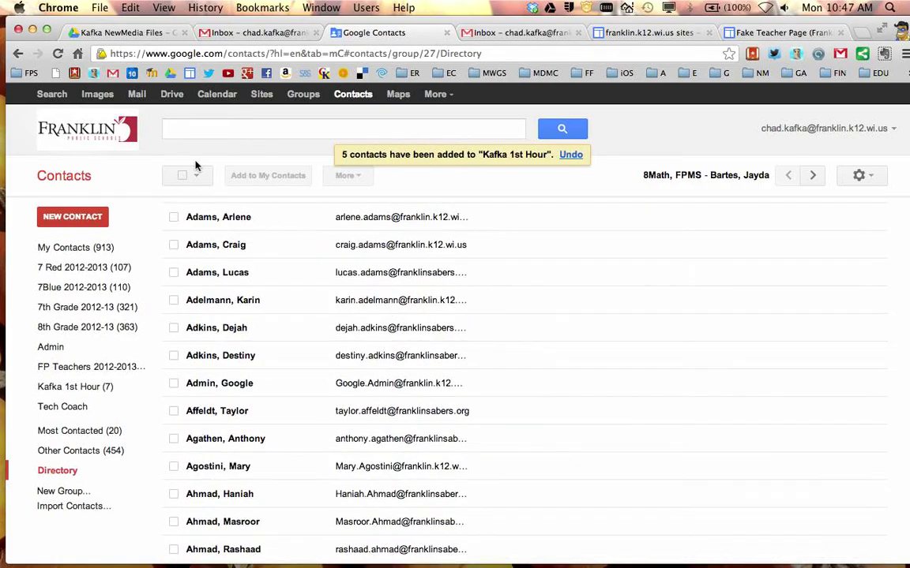
click(126, 33)
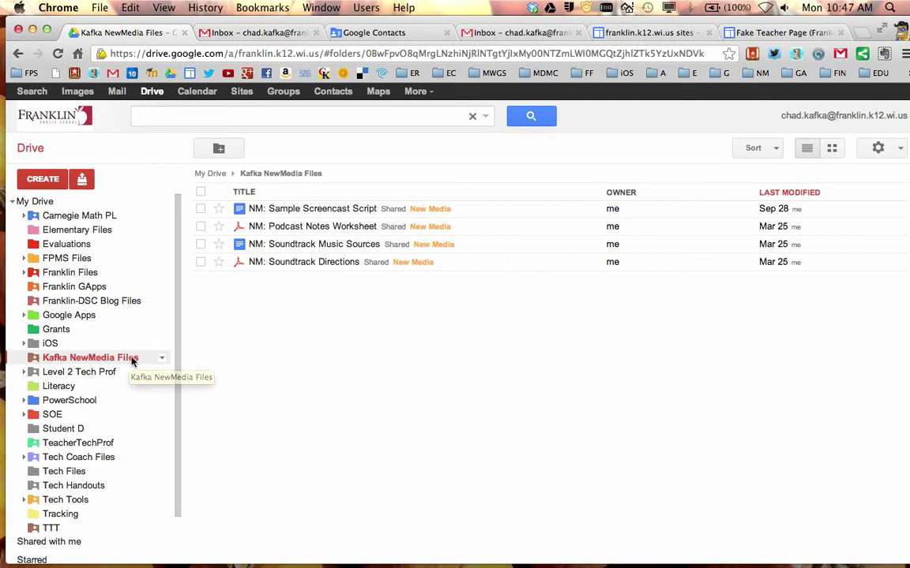
Step: Open the sharing settings for the Kafka NewMedia Files folder in Drive
click(162, 360)
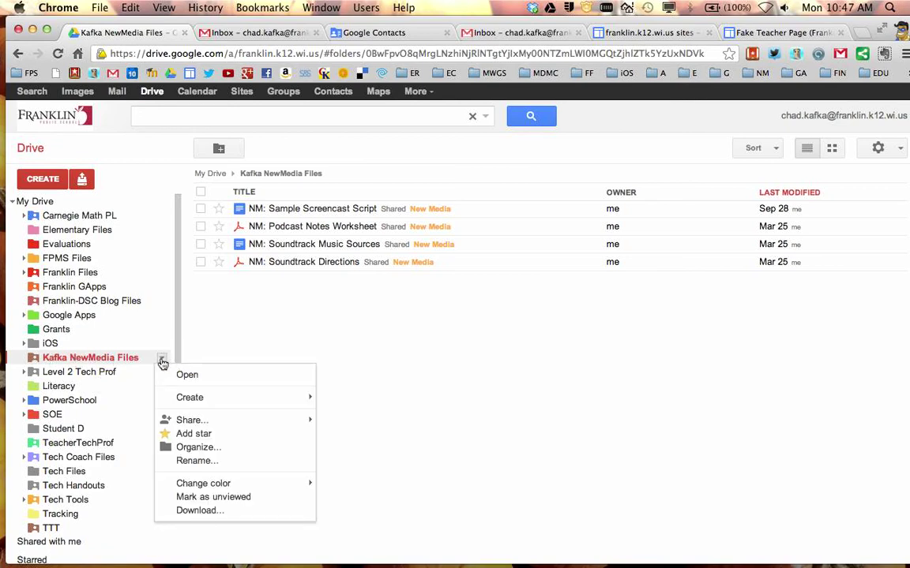
mouse_move(173, 420)
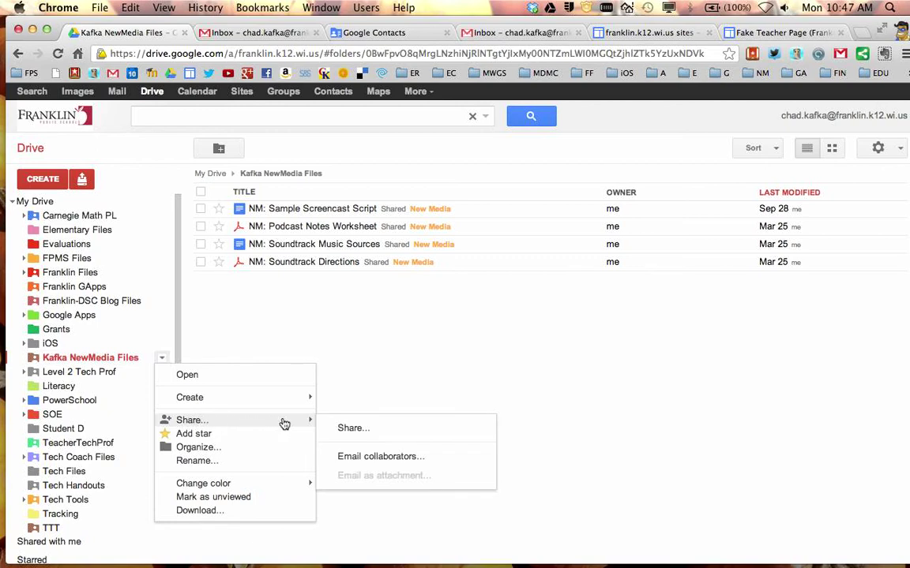
click(357, 428)
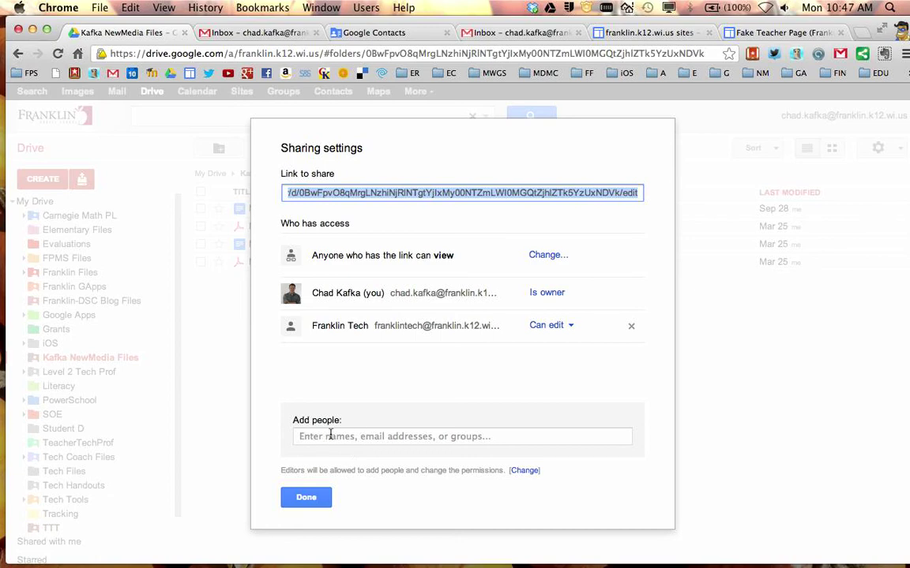
Step: Pick two students from contacts as share recipients by searching each surname
click(340, 437)
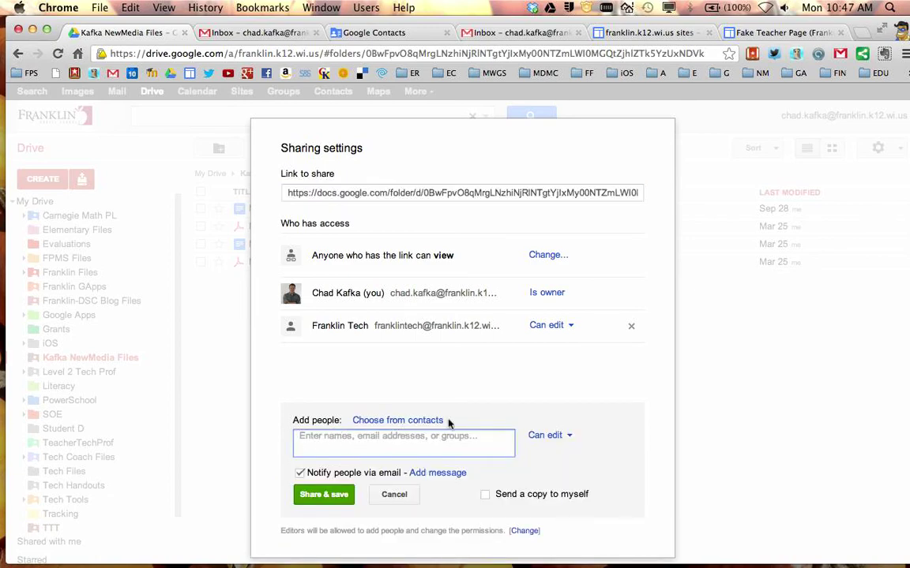
click(385, 420)
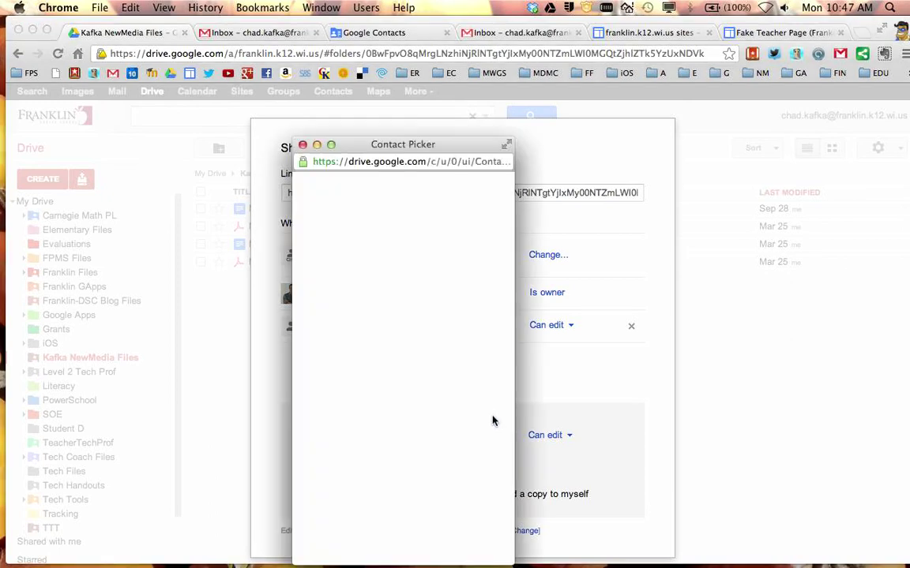
drag(405, 145, 402, 85)
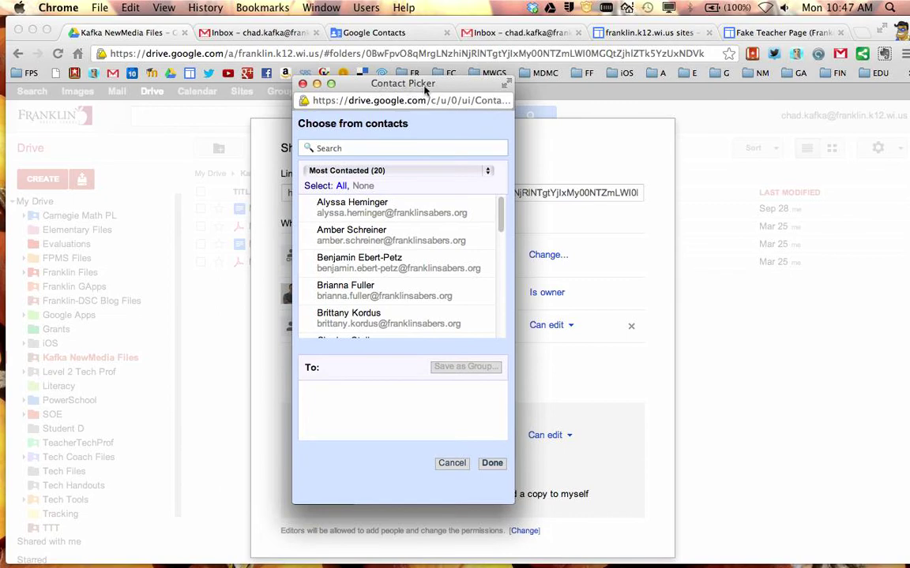
click(323, 149)
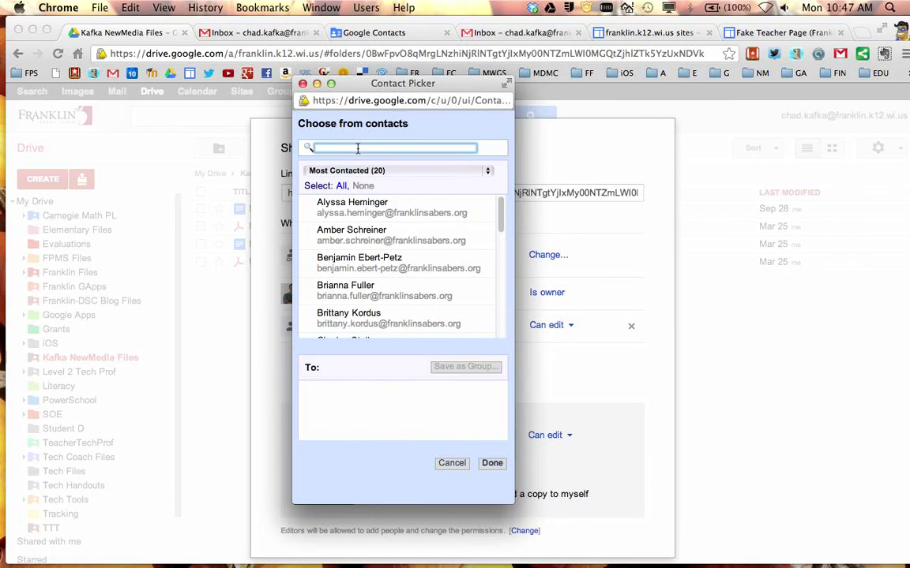
text(fassbender)
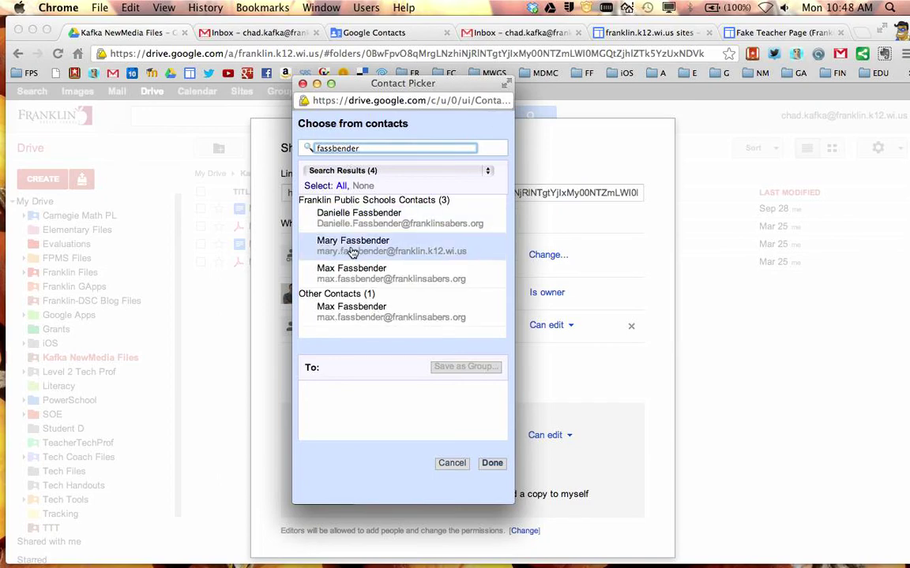
click(327, 272)
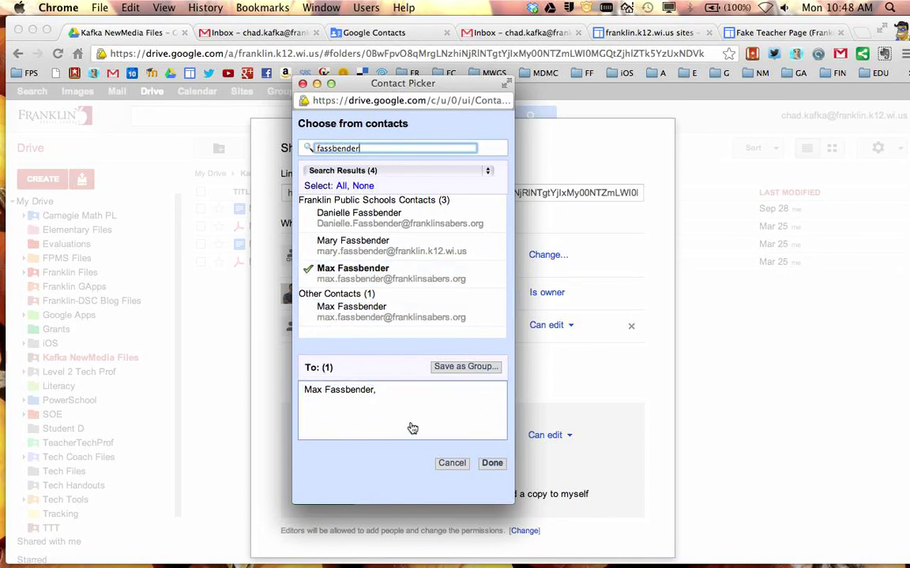
double_click(362, 149)
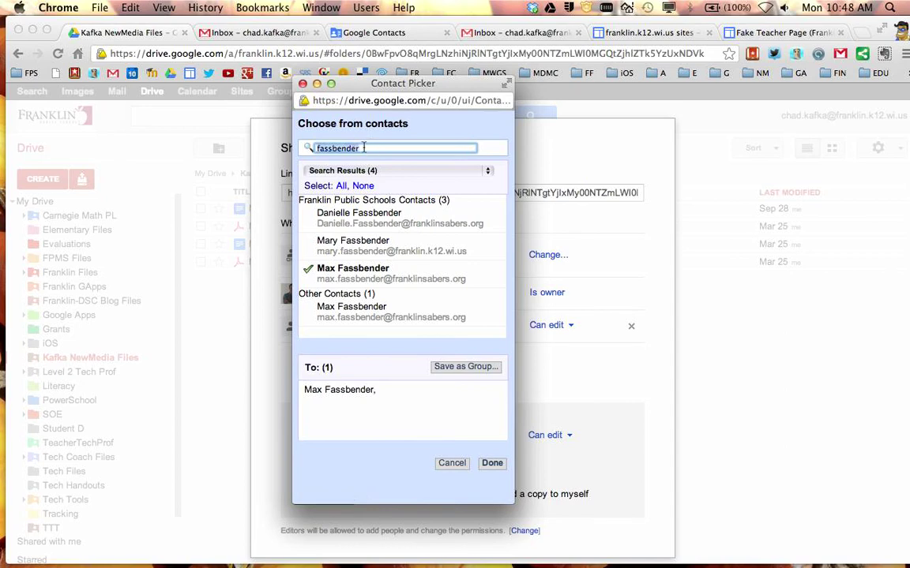
text(baudry)
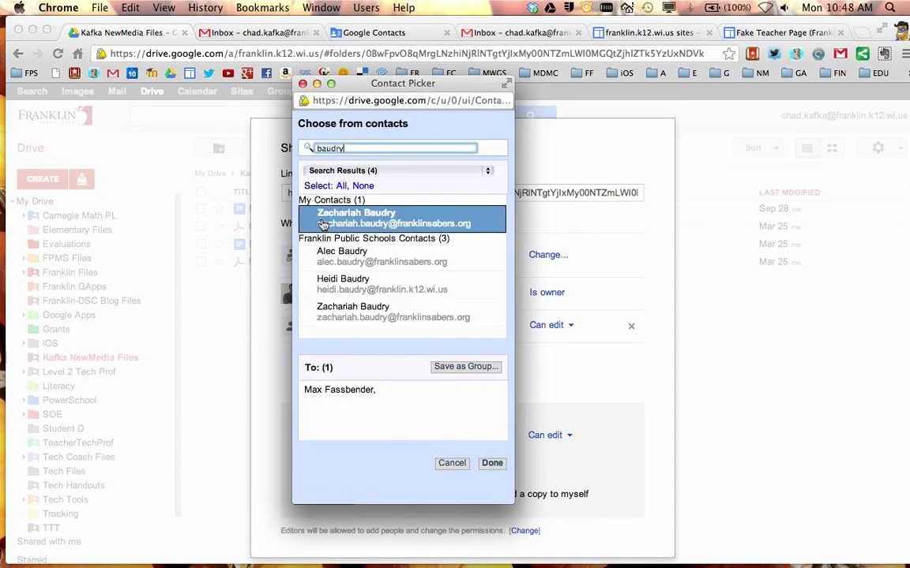
click(340, 215)
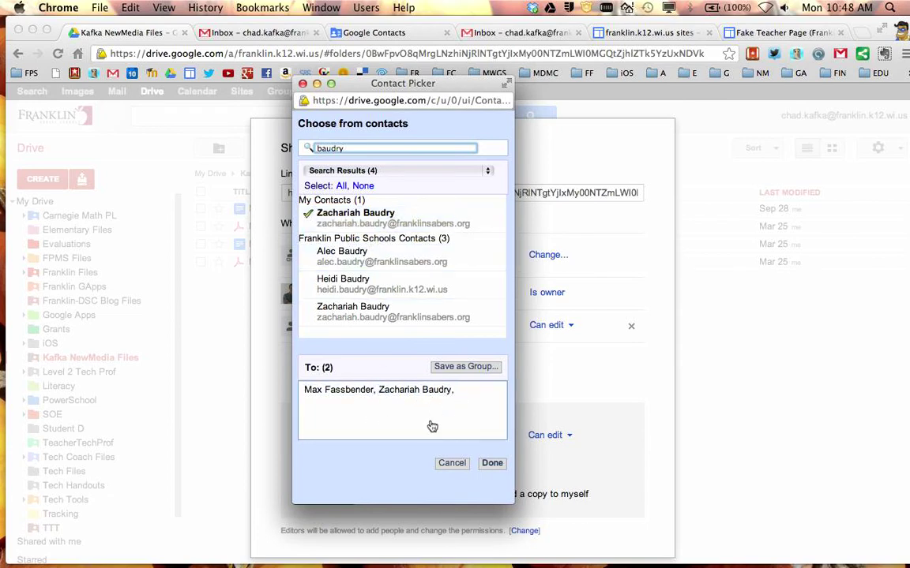
Step: Save the two chosen recipients as group 'Kafka 1st HourB' and close the contact picker
click(466, 367)
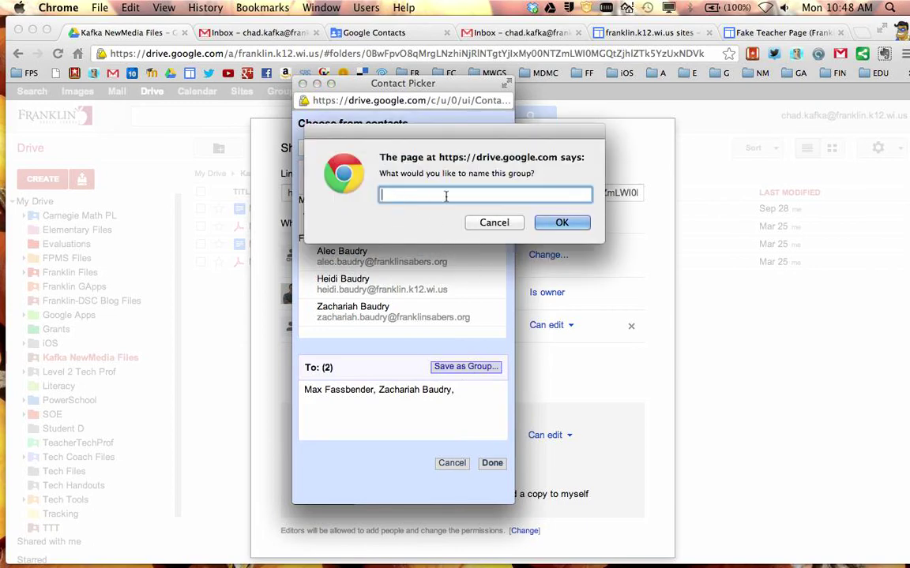
text(Kafka 1st HourB)
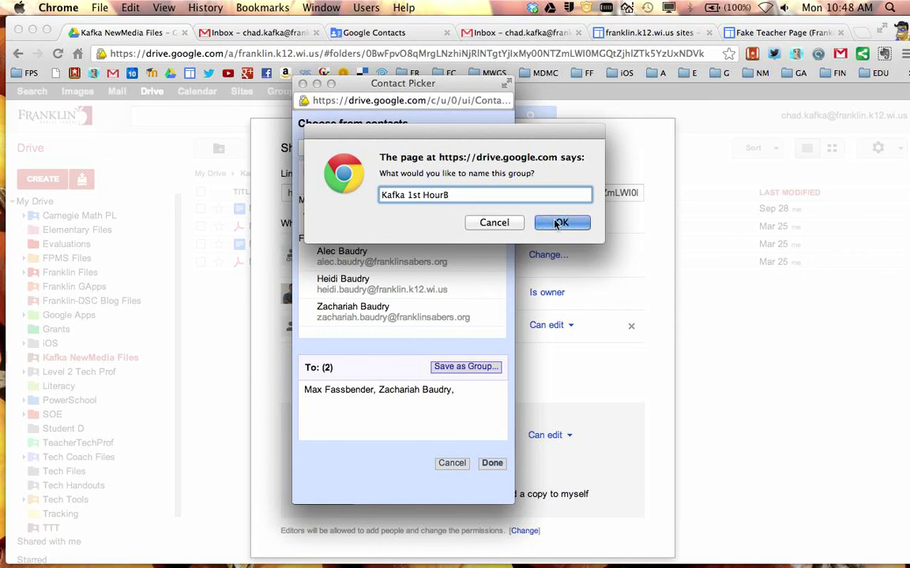
key(Return)
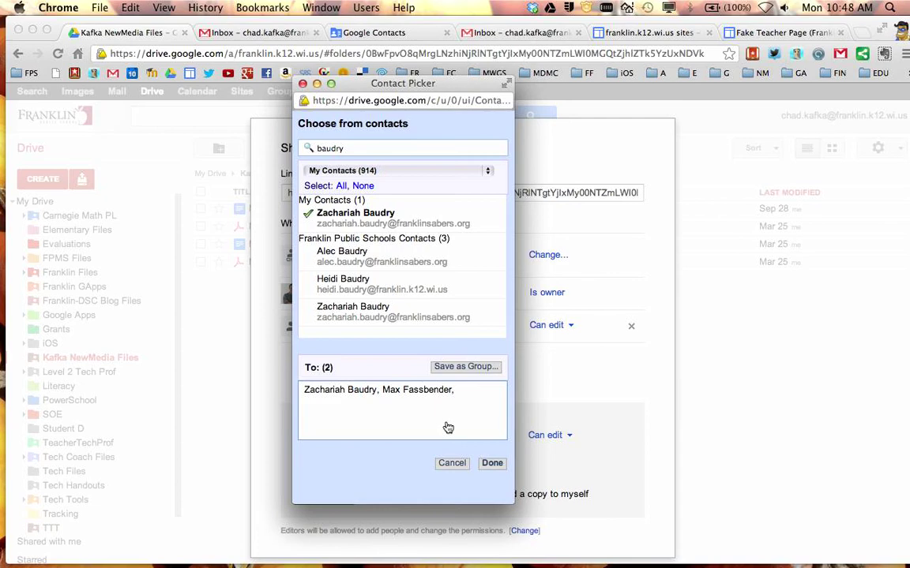
click(452, 463)
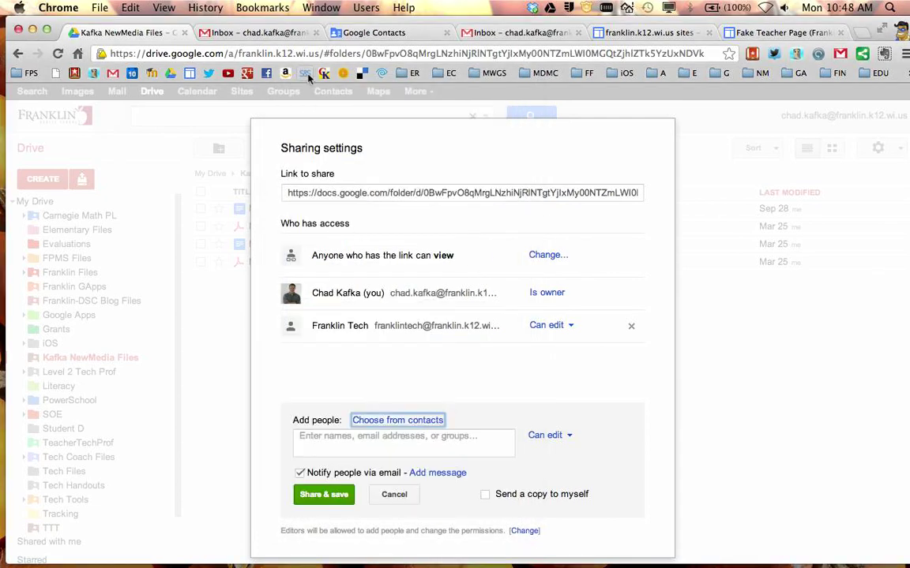
Step: Compose a new Gmail message, clear the typed 'kafka 1s', and choose recipients from contacts
click(252, 32)
click(73, 199)
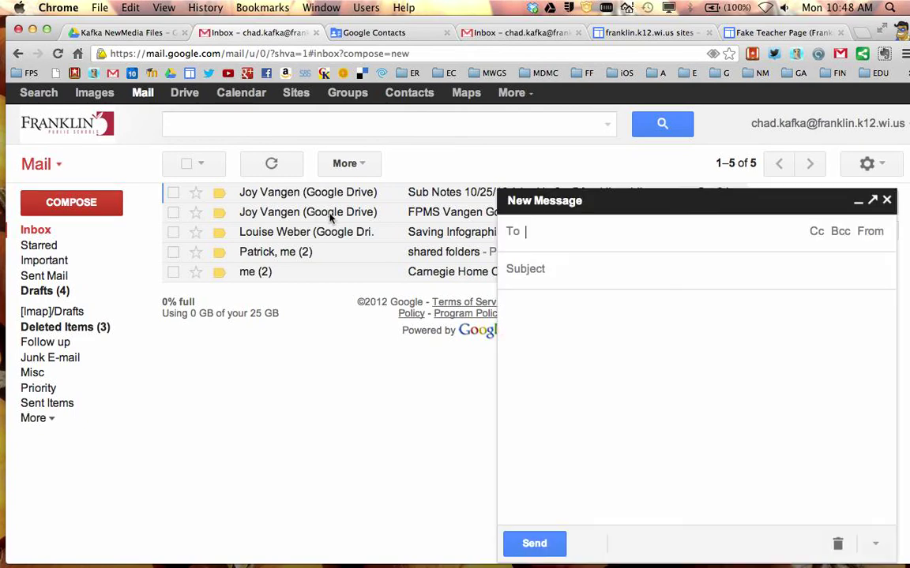
text(kafka)
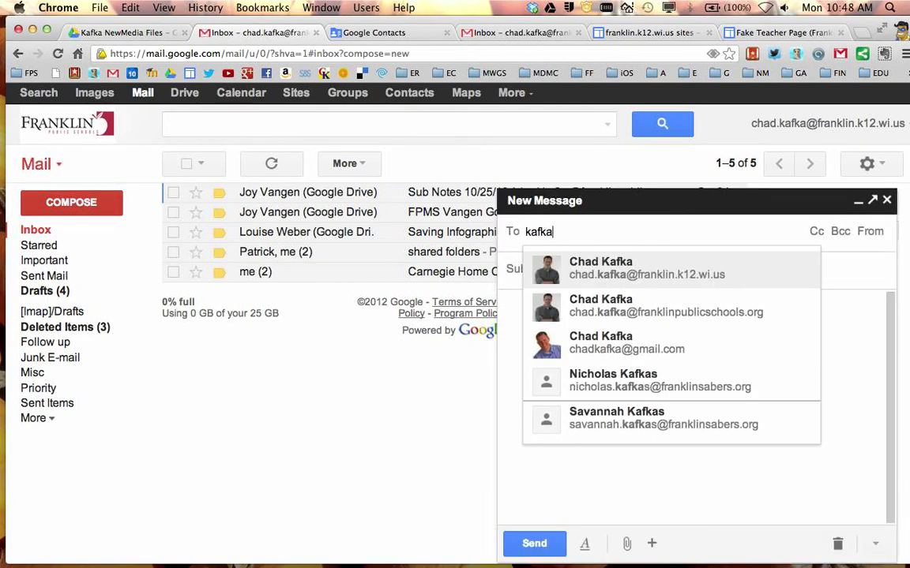
text( 1st hour)
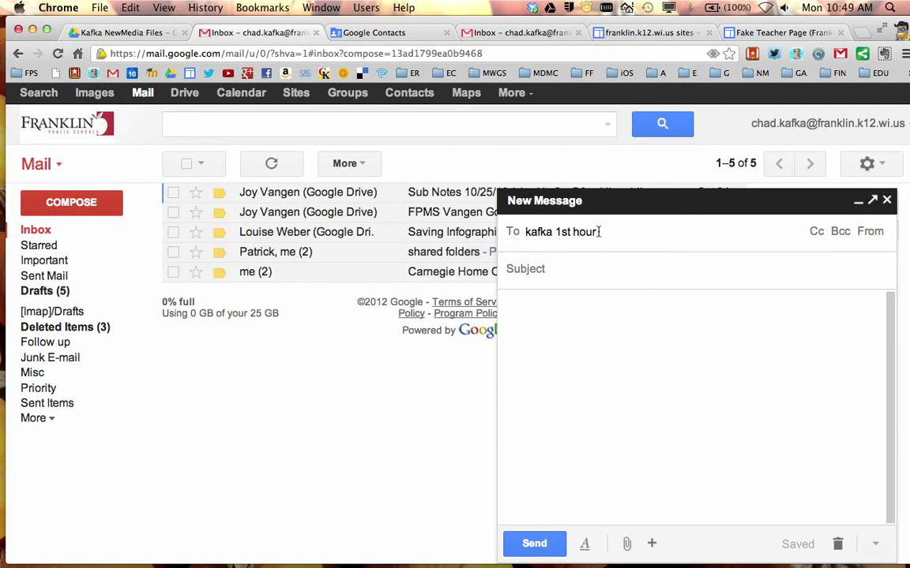
key(BackSpace)
key(BackSpace)
key(BackSpace)
key(BackSpace)
key(BackSpace)
key(BackSpace)
key(BackSpace)
key(BackSpace)
key(BackSpace)
key(BackSpace)
key(BackSpace)
key(BackSpace)
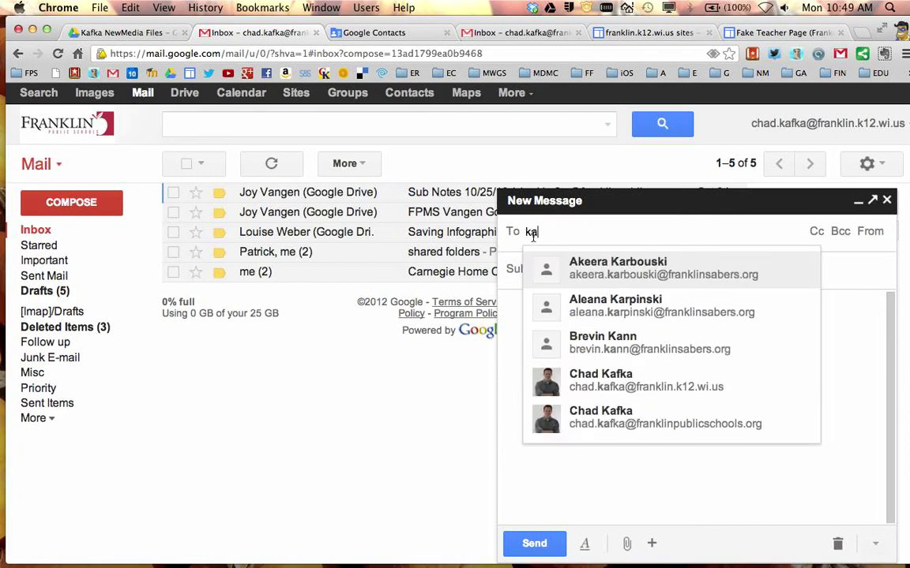
key(BackSpace)
key(BackSpace)
click(512, 232)
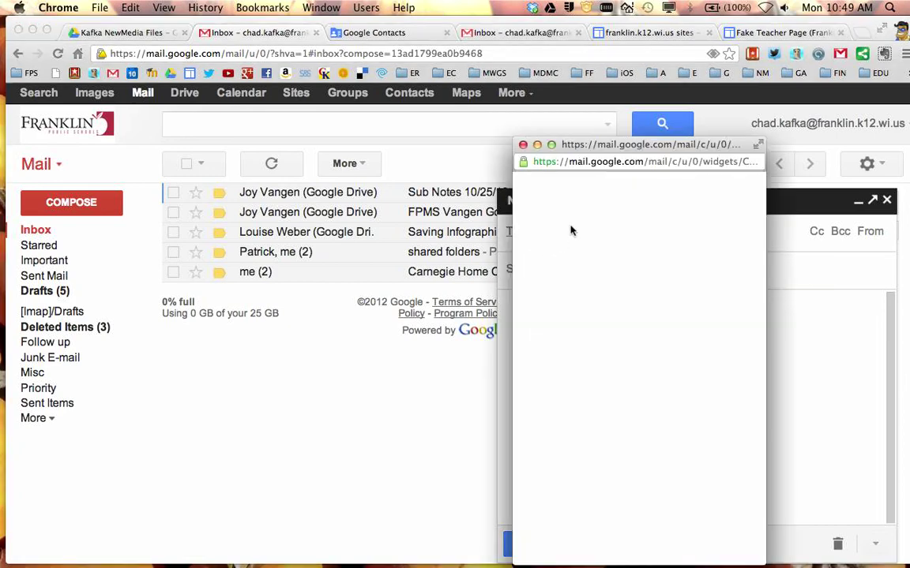
Step: Select all seven Kafka 1st Hour group members in the contact picker and add them as recipients
drag(605, 144, 592, 97)
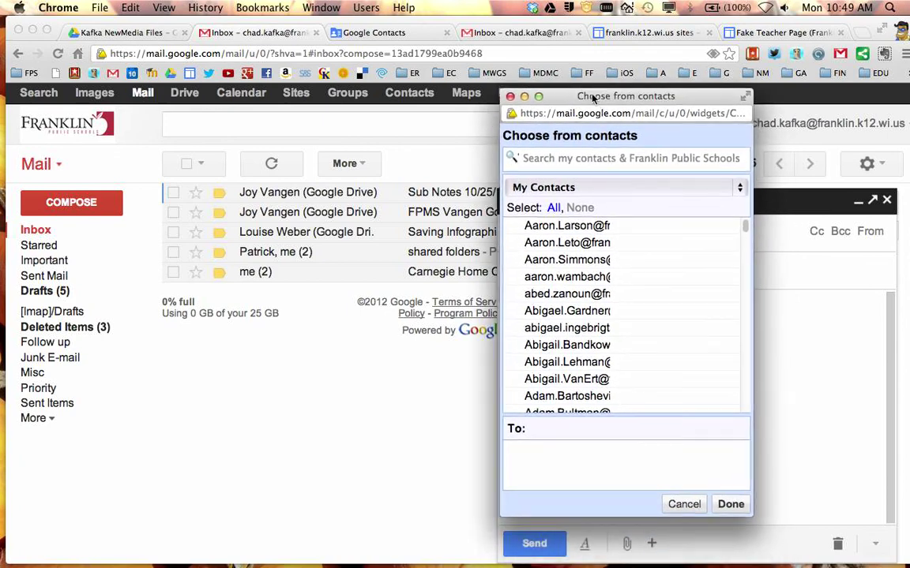
click(628, 188)
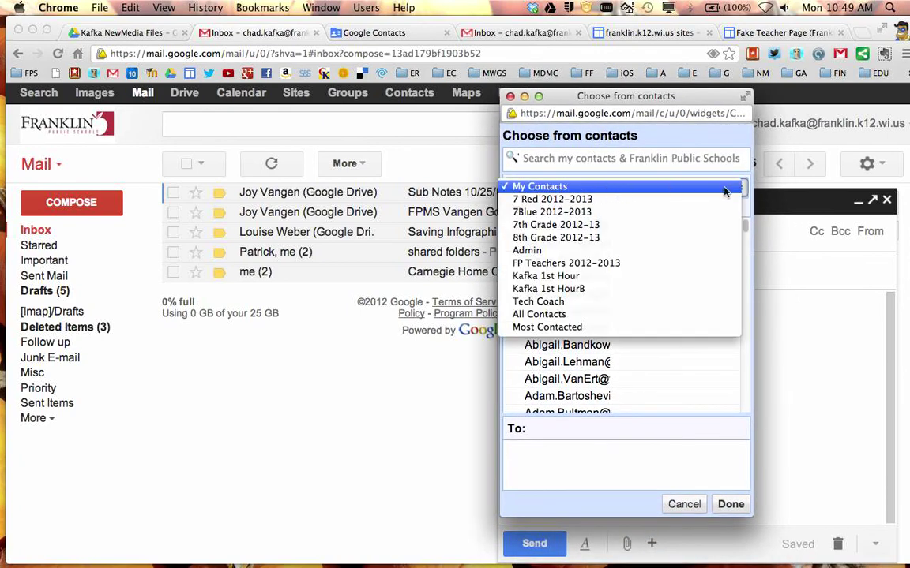
click(563, 277)
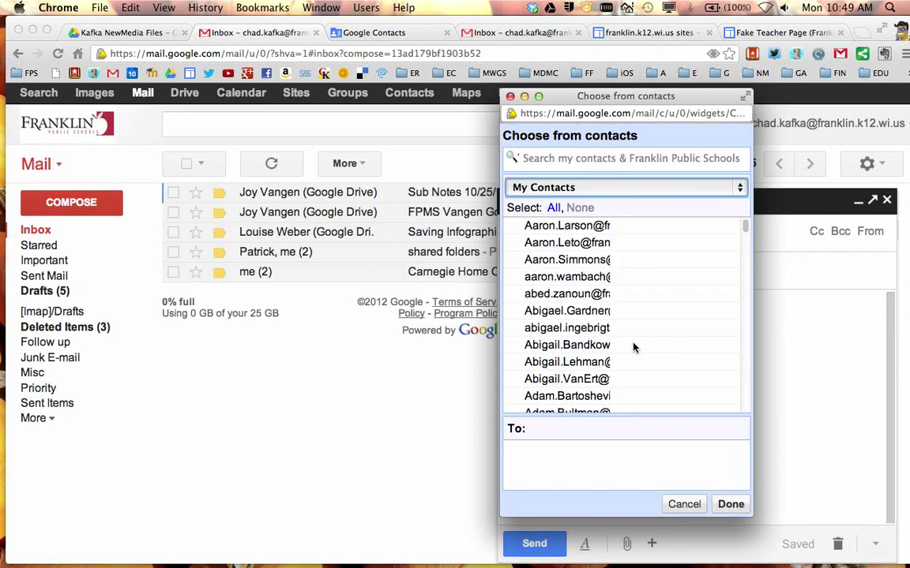
click(555, 208)
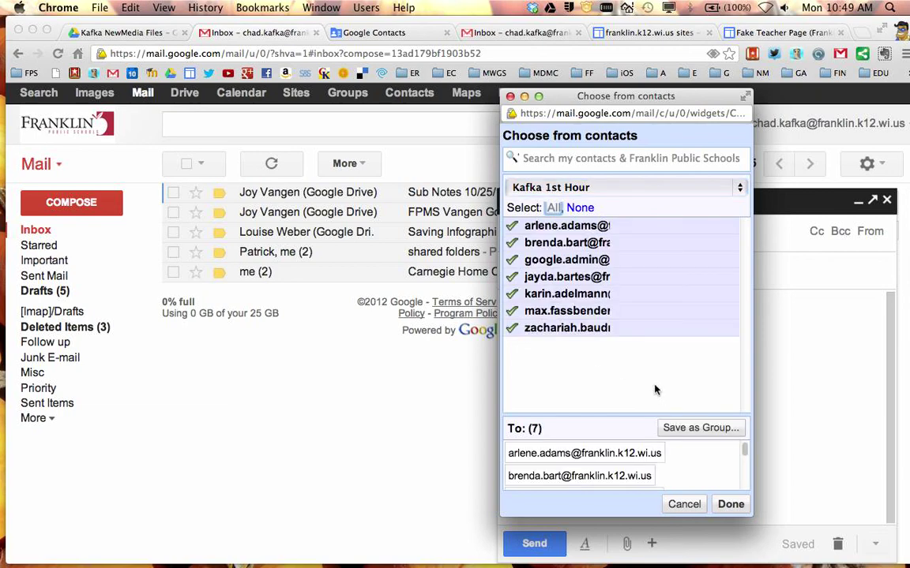
click(728, 504)
click(731, 505)
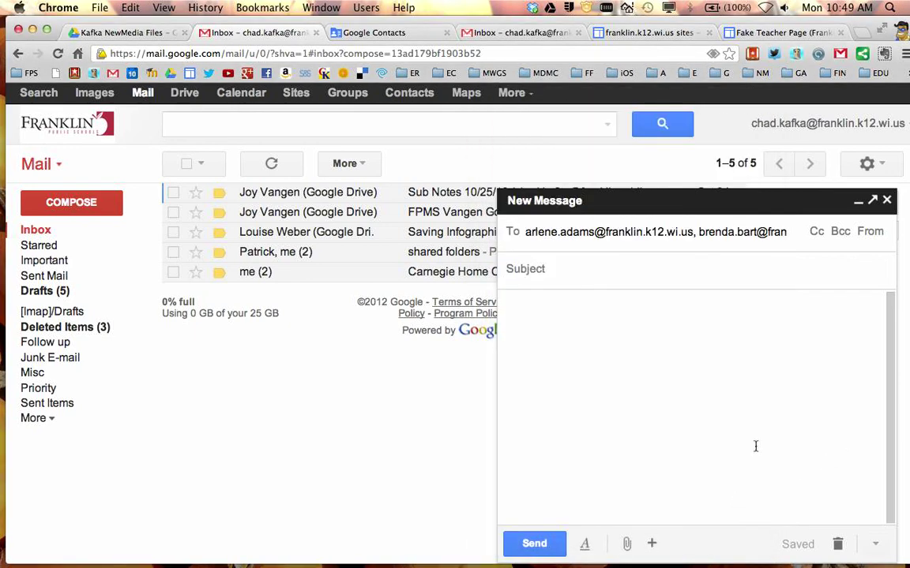